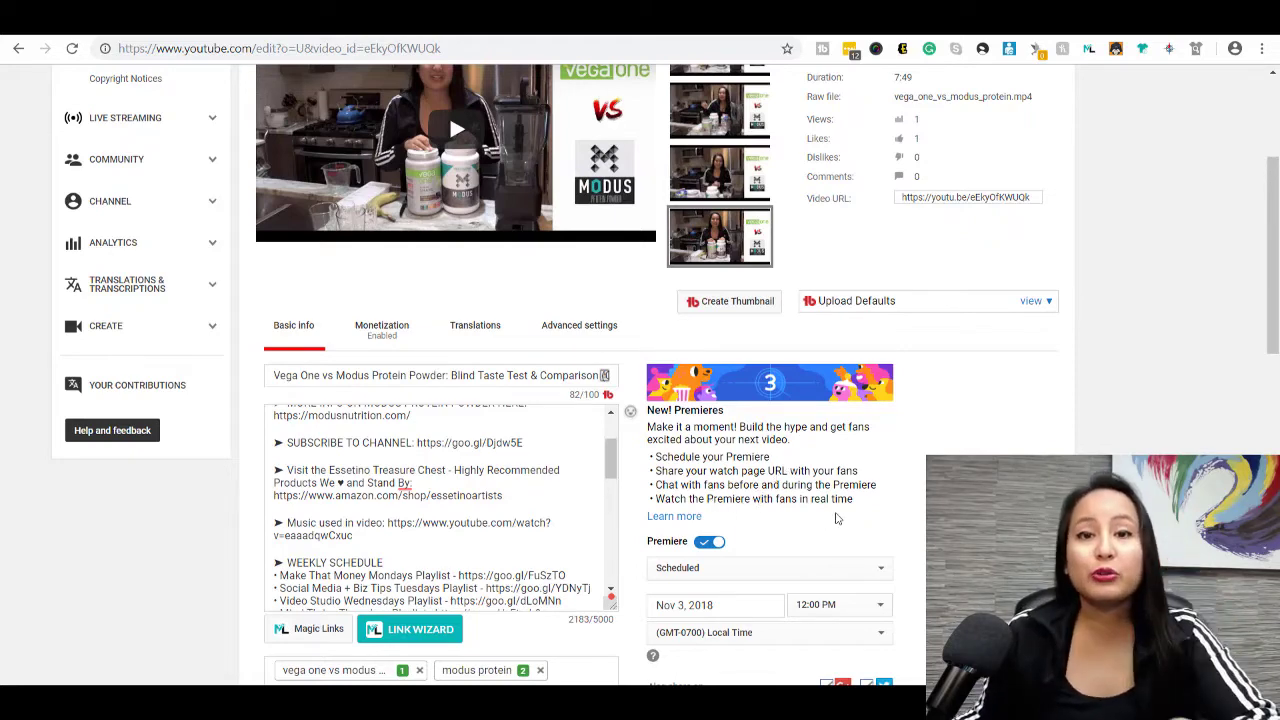
# Step: Review the video's Premiere toggle, scheduled date and time, and video information on its edit page
pyautogui.scroll(2, 727, 456)
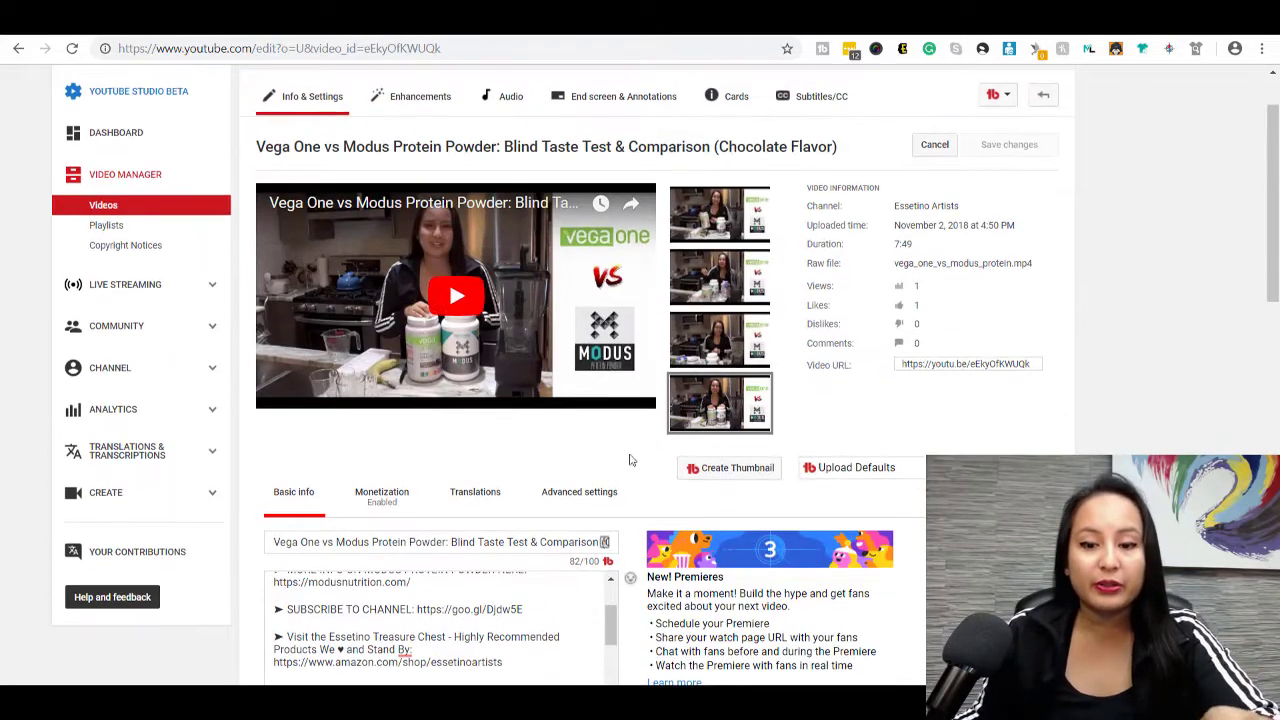
pyautogui.scroll(-3, 700, 458)
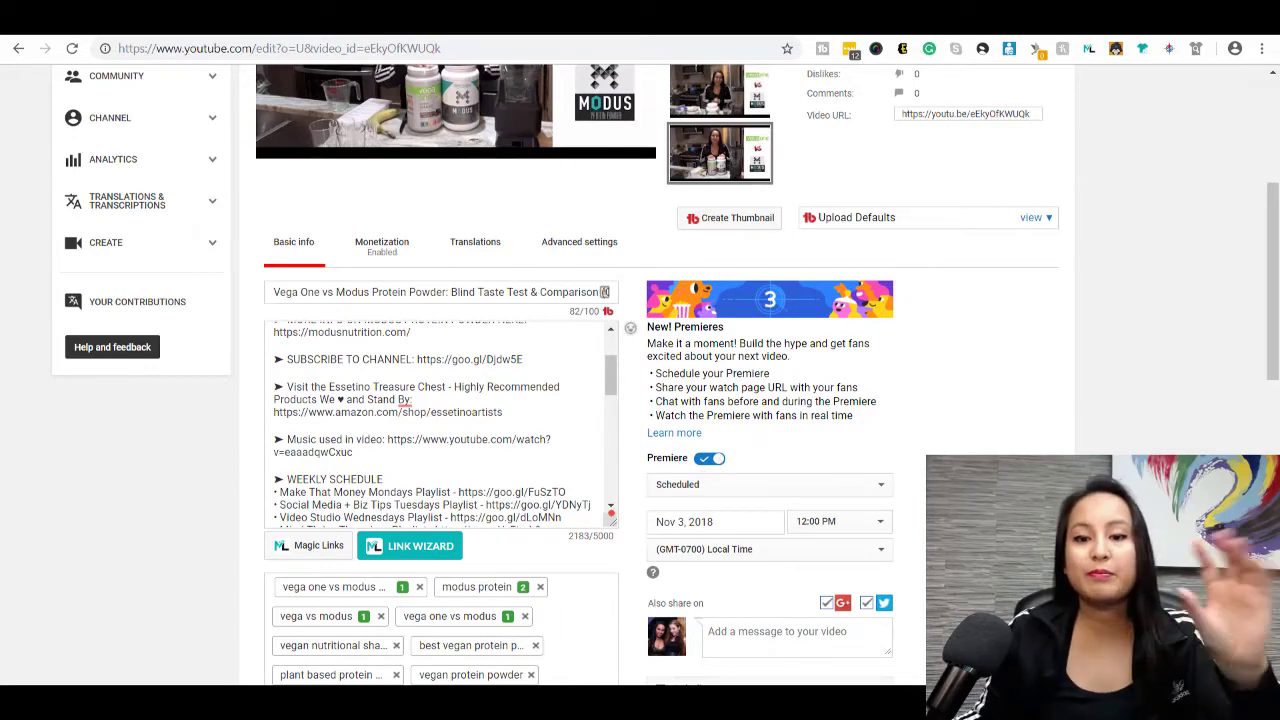
pyautogui.scroll(3, 660, 376)
pyautogui.scroll(-3, 693, 492)
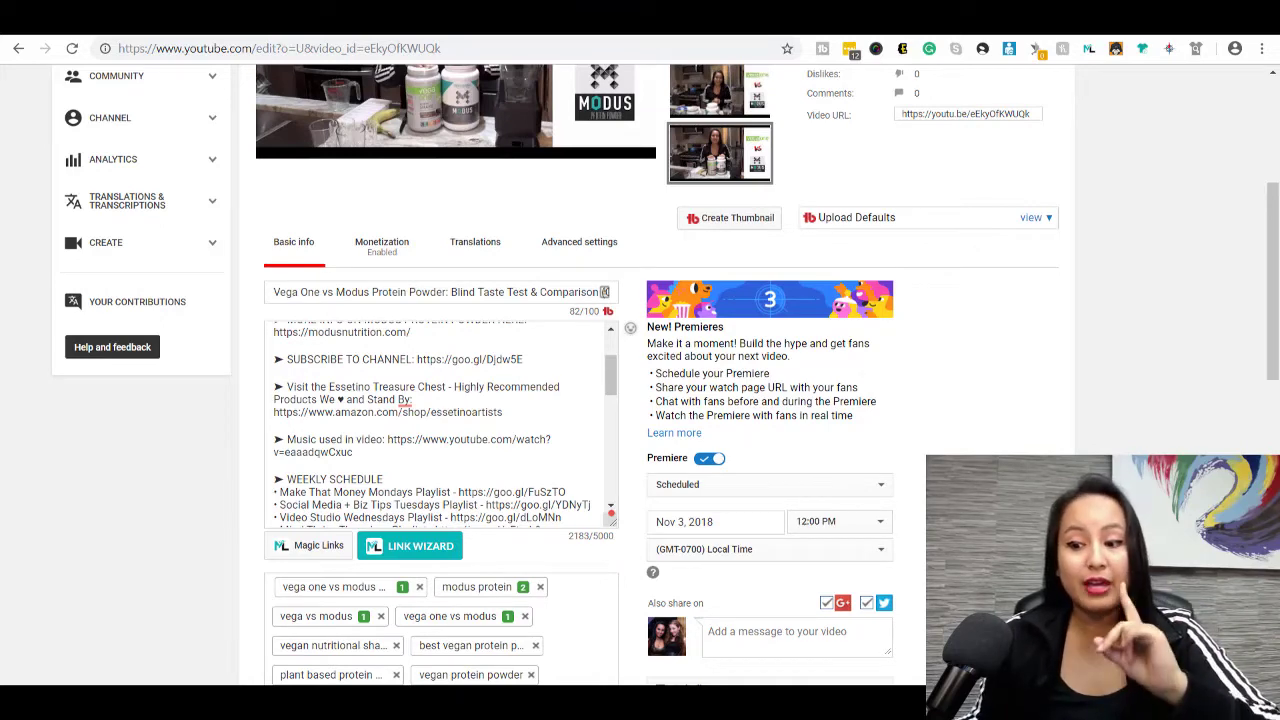
pyautogui.scroll(1, 640, 380)
pyautogui.scroll(2, 640, 380)
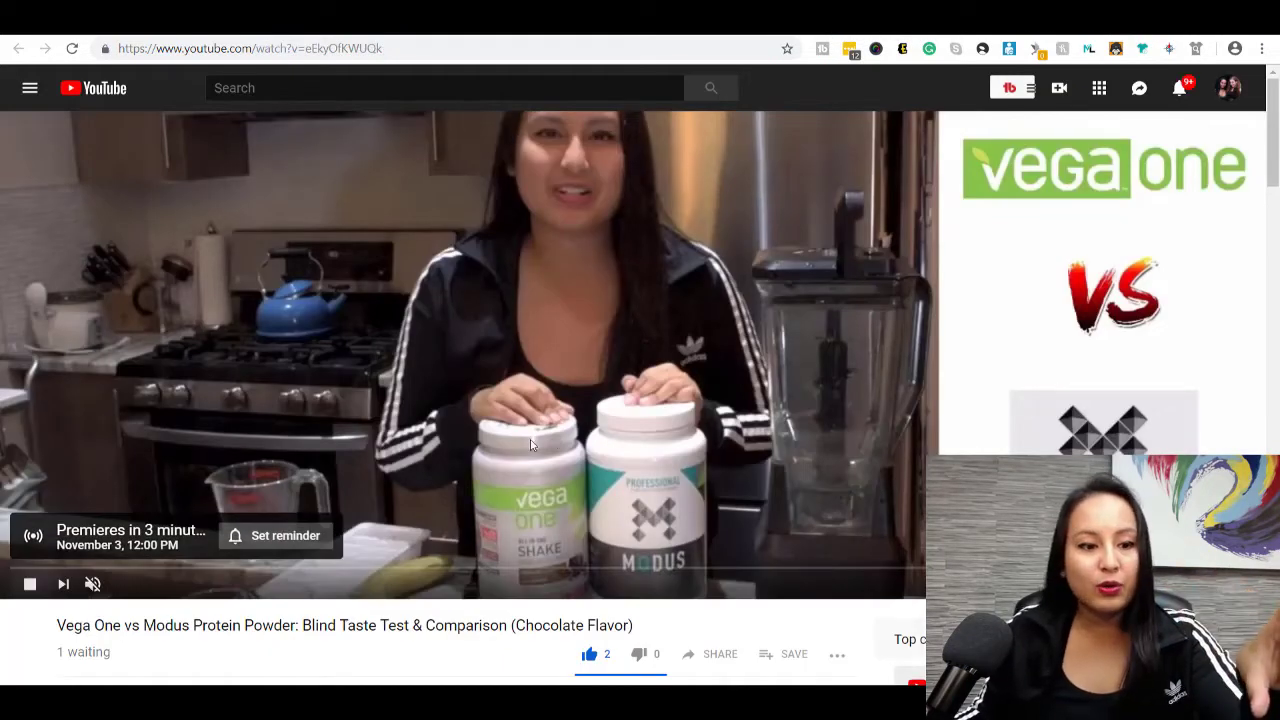
# Step: Examine the upcoming premiere's watch page and the video preview on its edit page
pyautogui.scroll(-1, 562, 424)
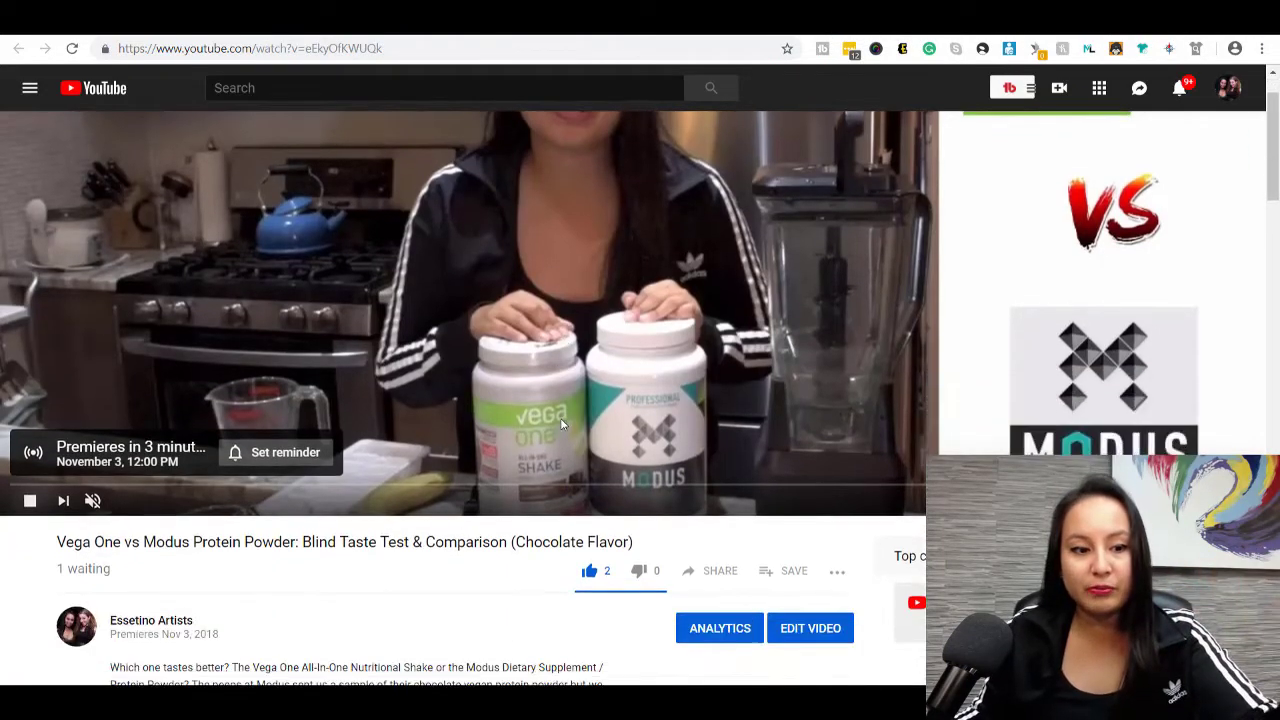
pyautogui.scroll(-1, 562, 424)
pyautogui.scroll(2, 565, 130)
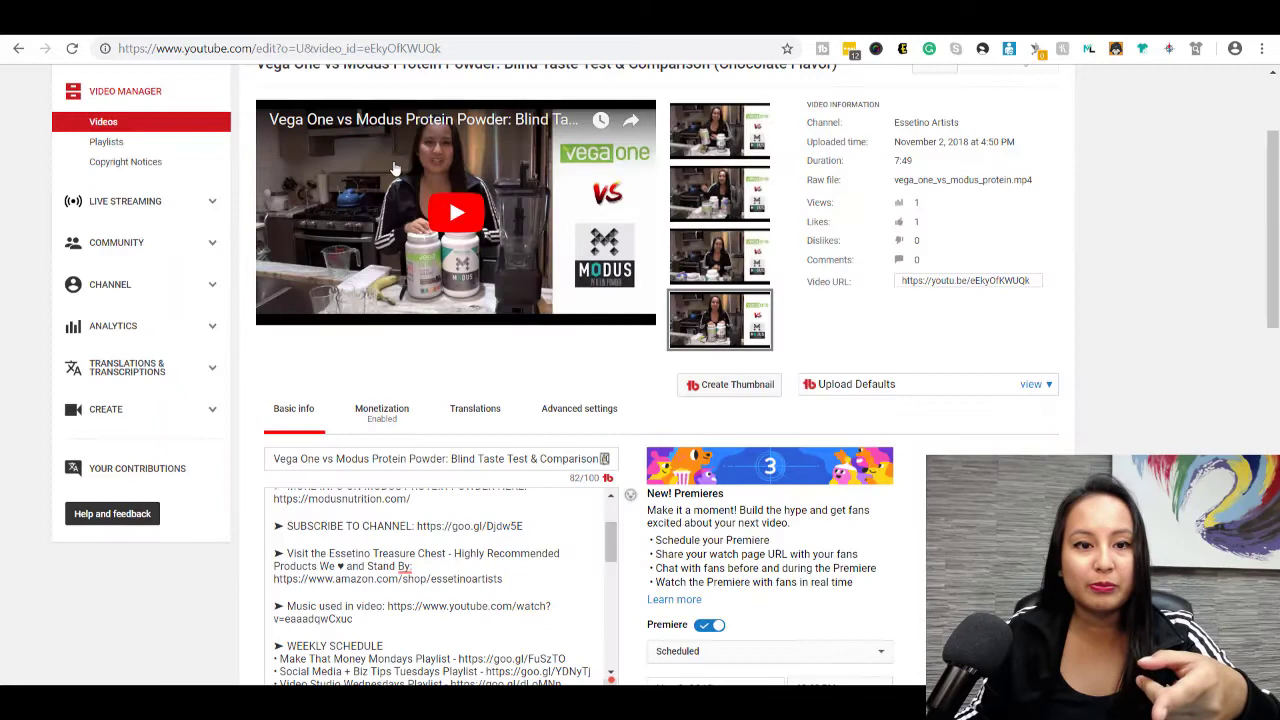
pyautogui.scroll(3, 395, 170)
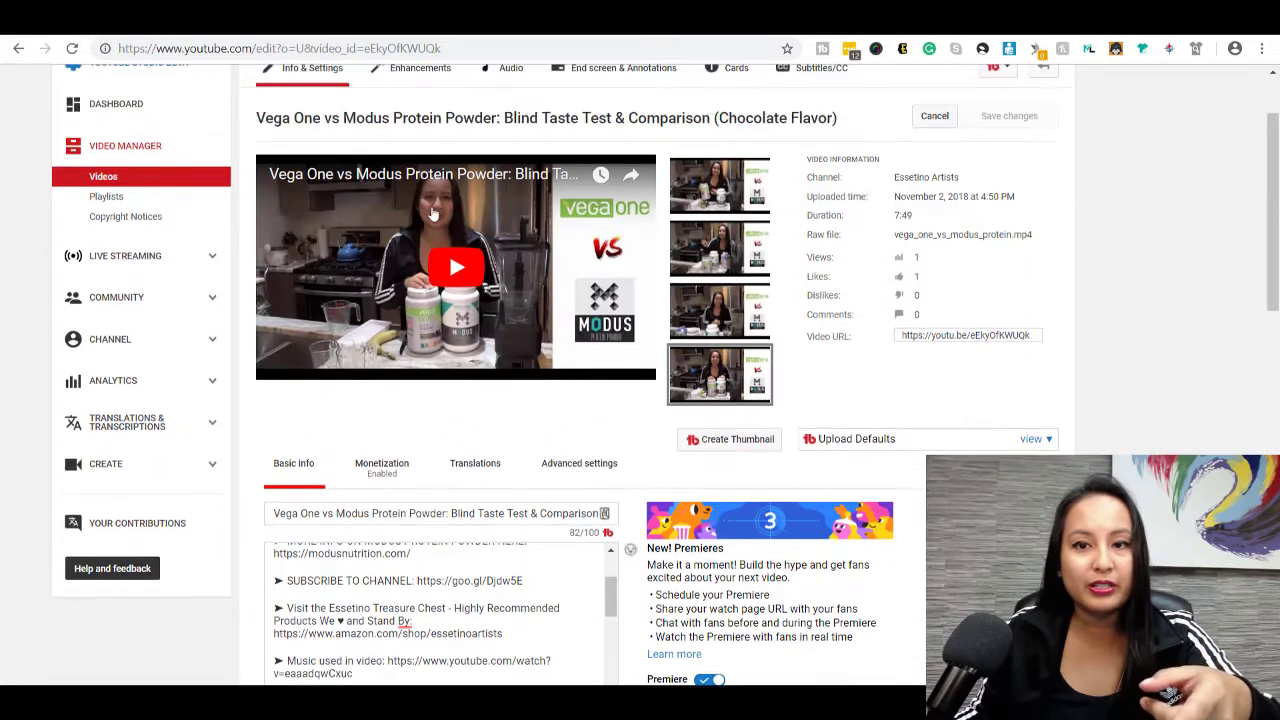
pyautogui.click(465, 305)
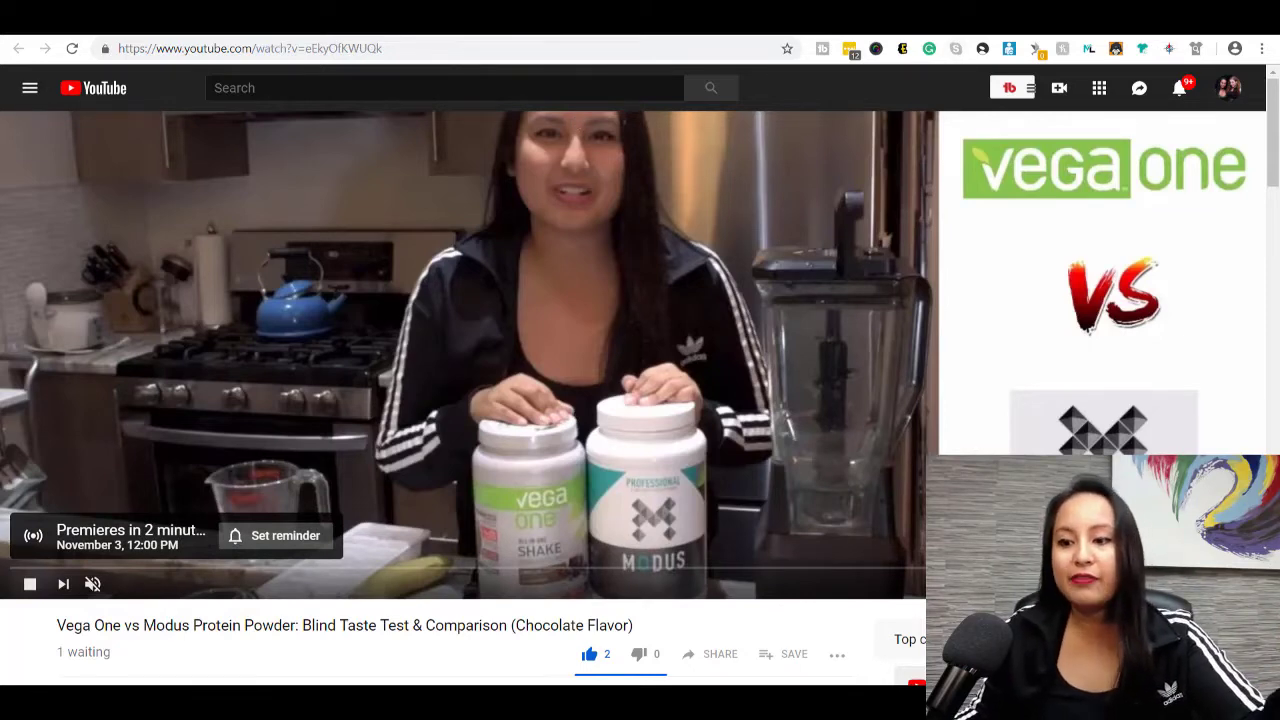
# Step: View the upcoming premiere in full screen, return to the watch page, and look over its description area
pyautogui.press('F11')
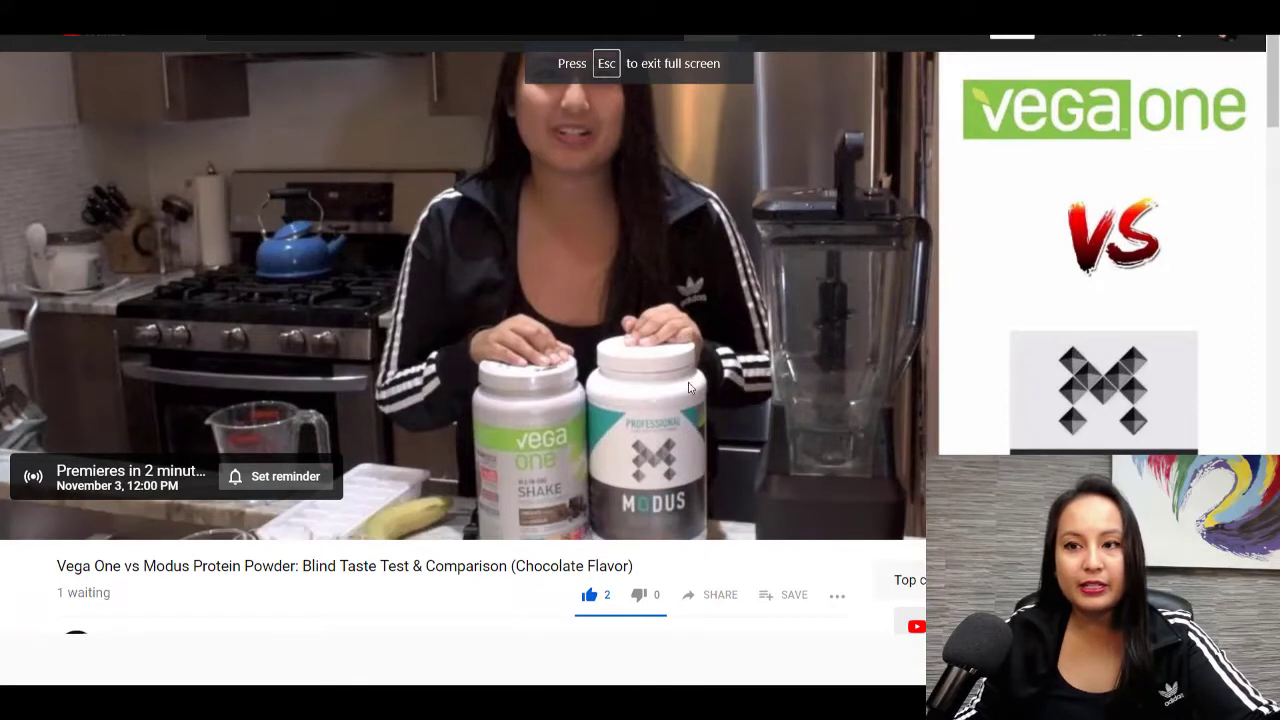
pyautogui.doubleClick(788, 376)
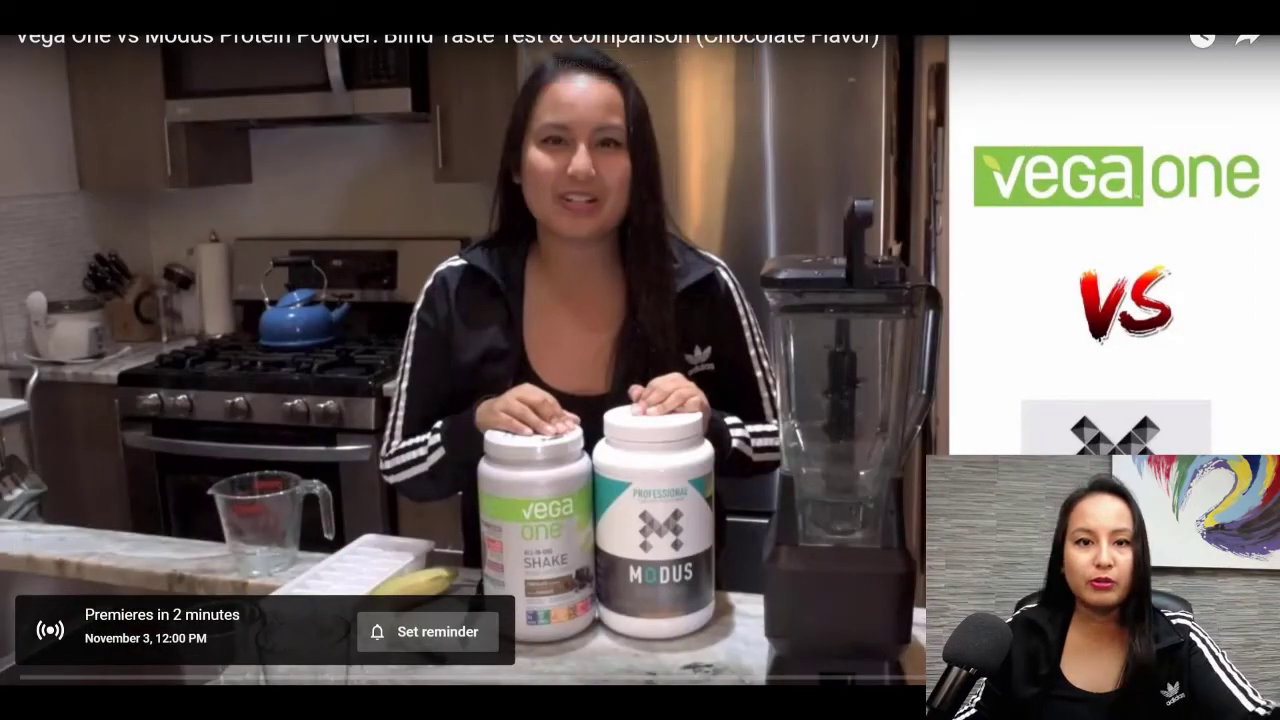
pyautogui.moveTo(638, 37)
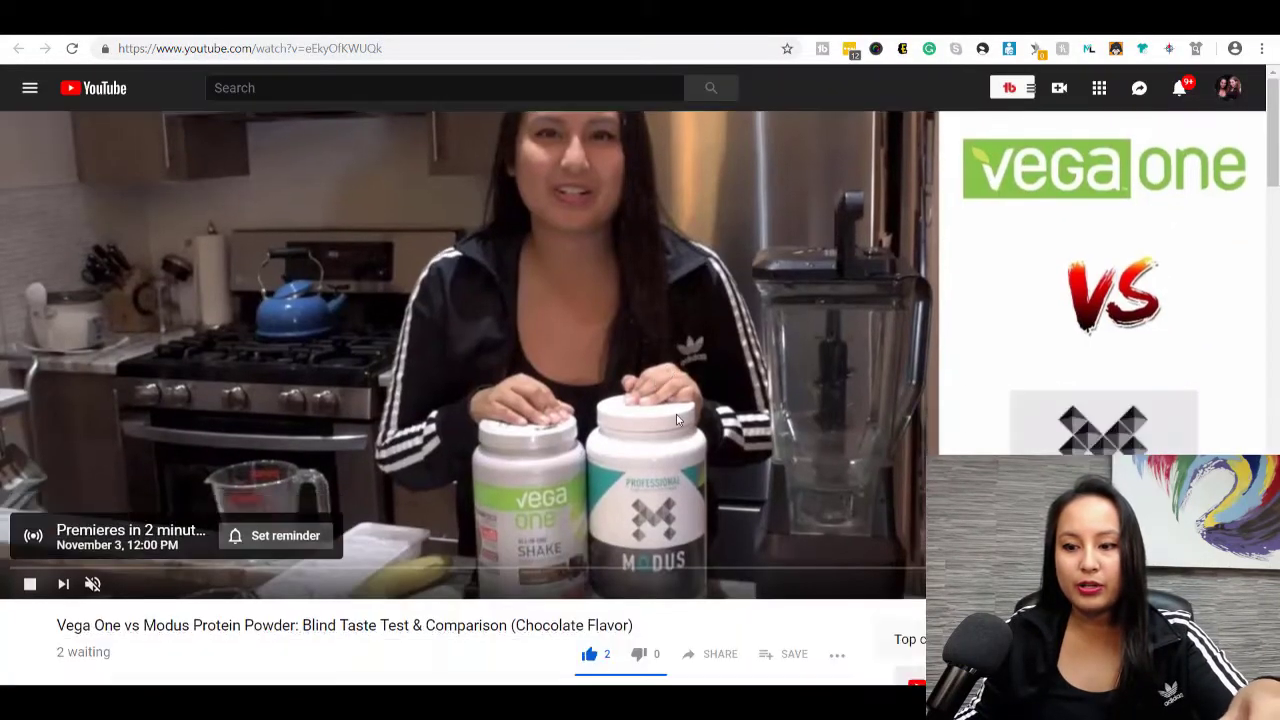
pyautogui.scroll(-2, 682, 483)
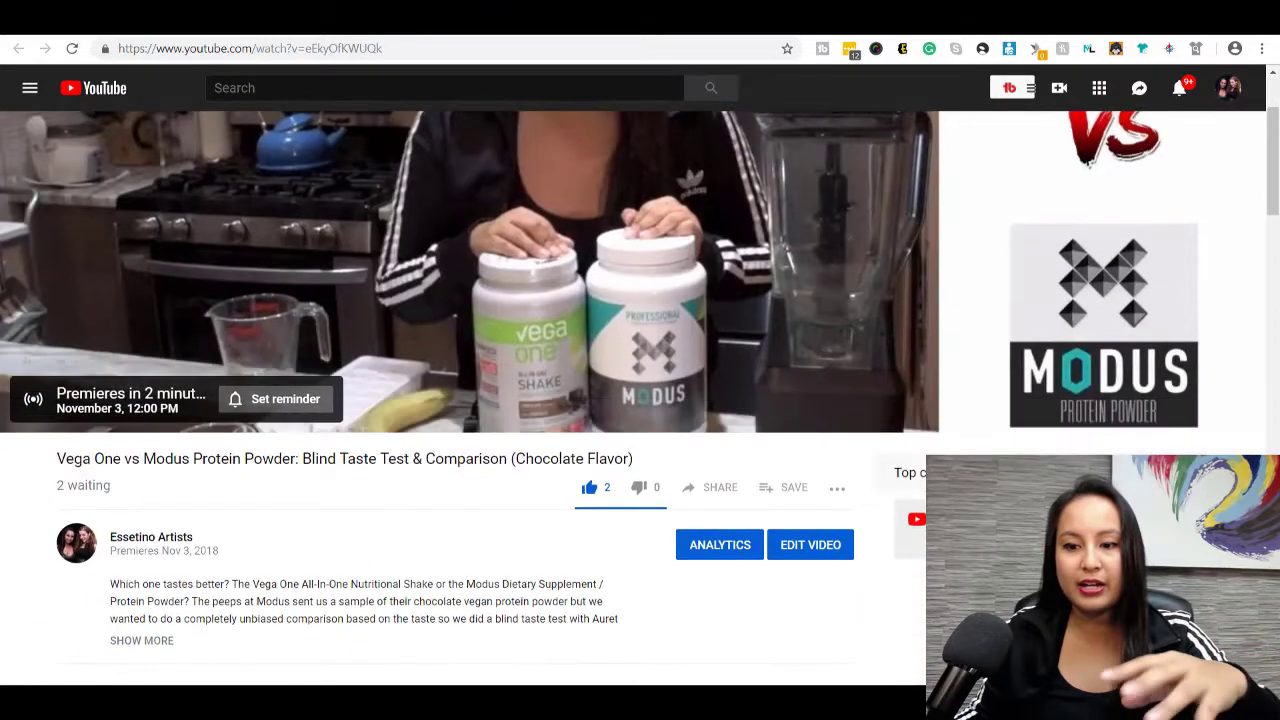
pyautogui.scroll(2, 846, 520)
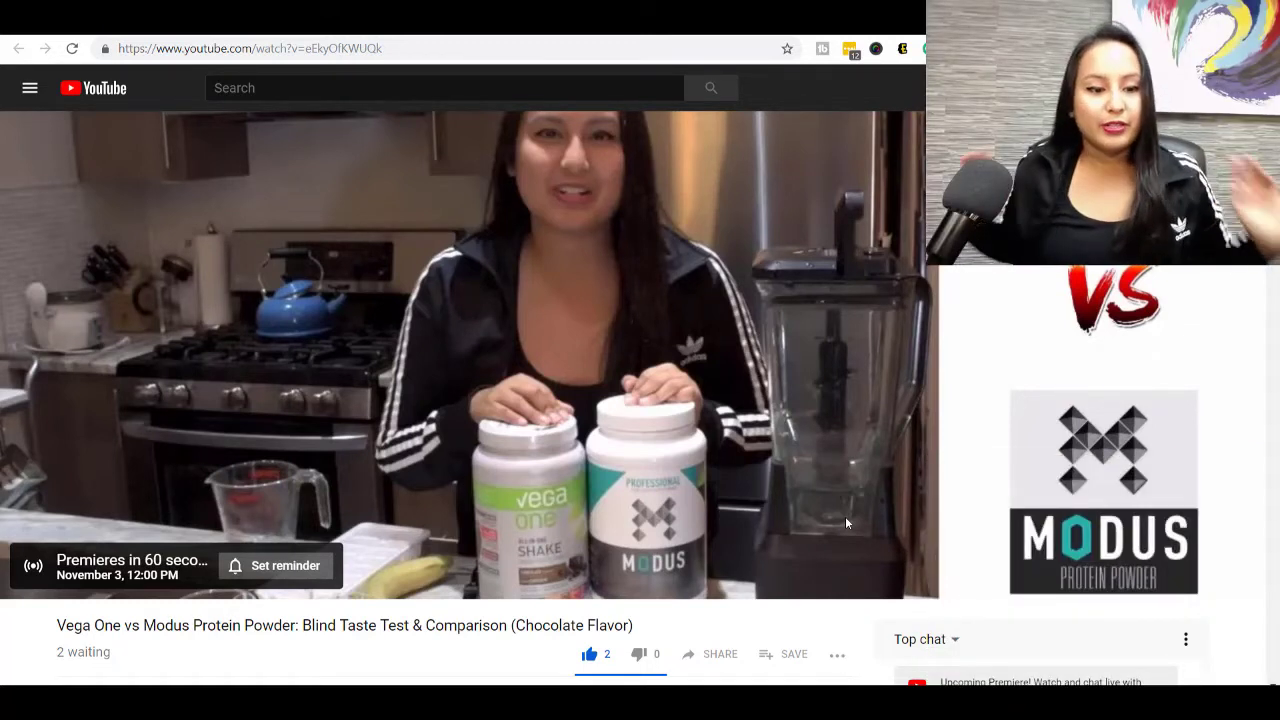
# Step: Lower the system volume and unmute the premiere's playback
pyautogui.press('XF86AudioLowerVolume')
pyautogui.press('XF86AudioLowerVolume')
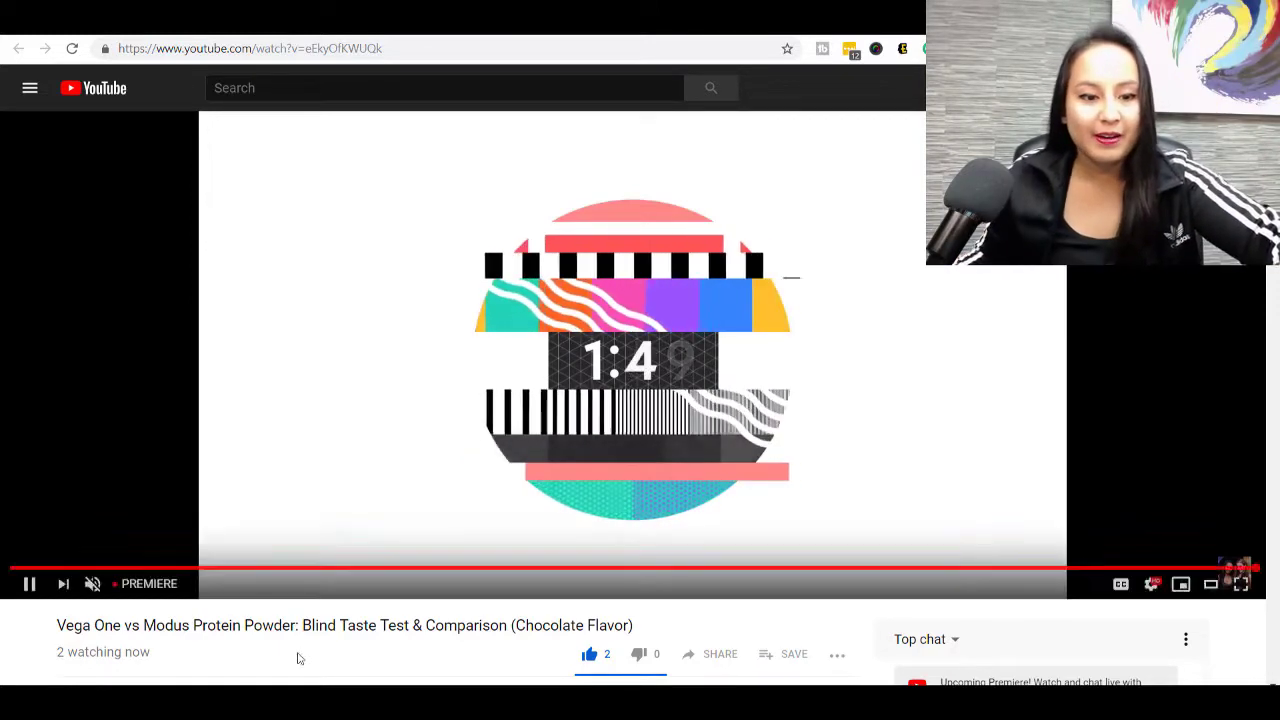
pyautogui.click(92, 588)
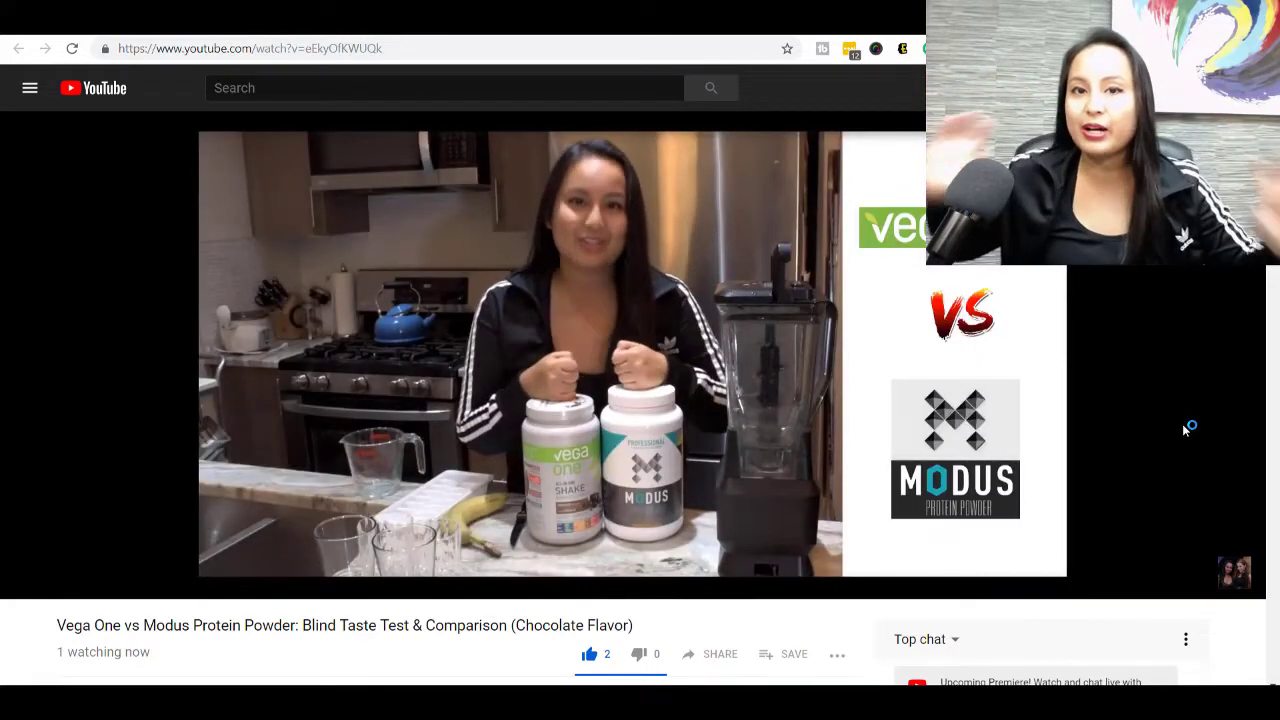
# Step: Reduce the system volume to 10 while looking over the premiere's description, comments and live chat
pyautogui.press('XF86AudioLowerVolume')
pyautogui.scroll(-4, 690, 390)
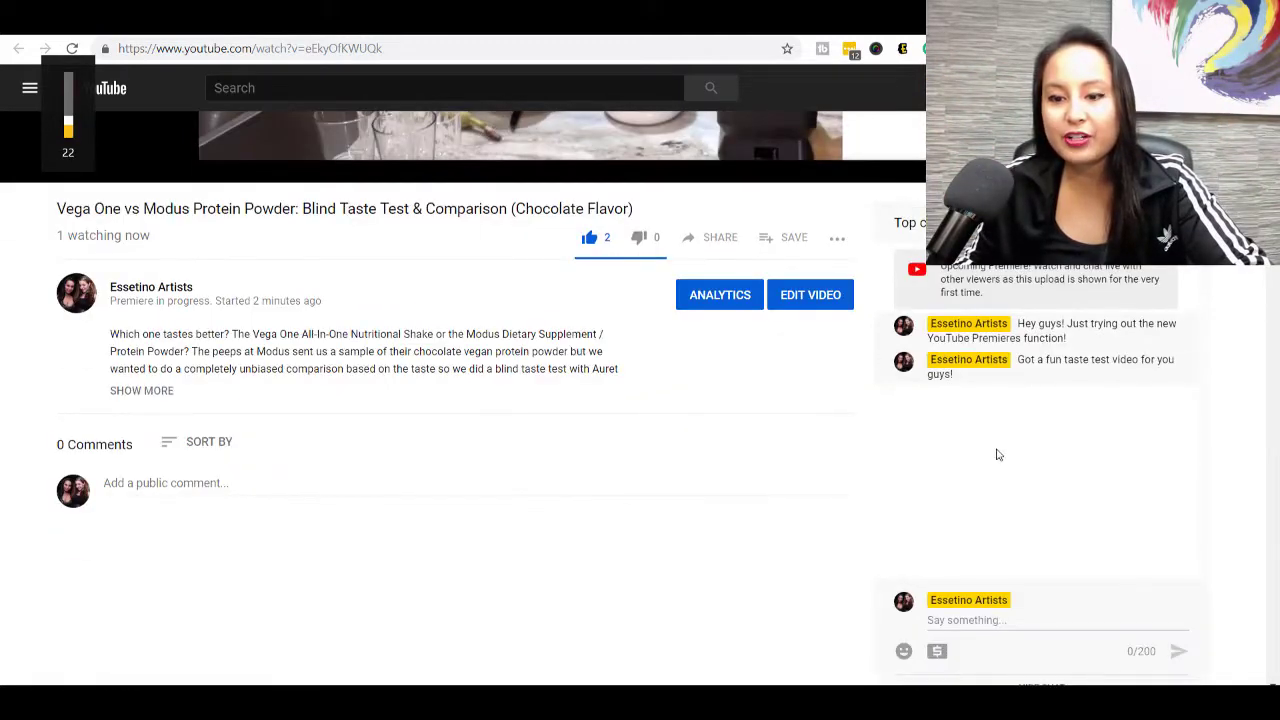
pyautogui.press('XF86AudioLowerVolume')
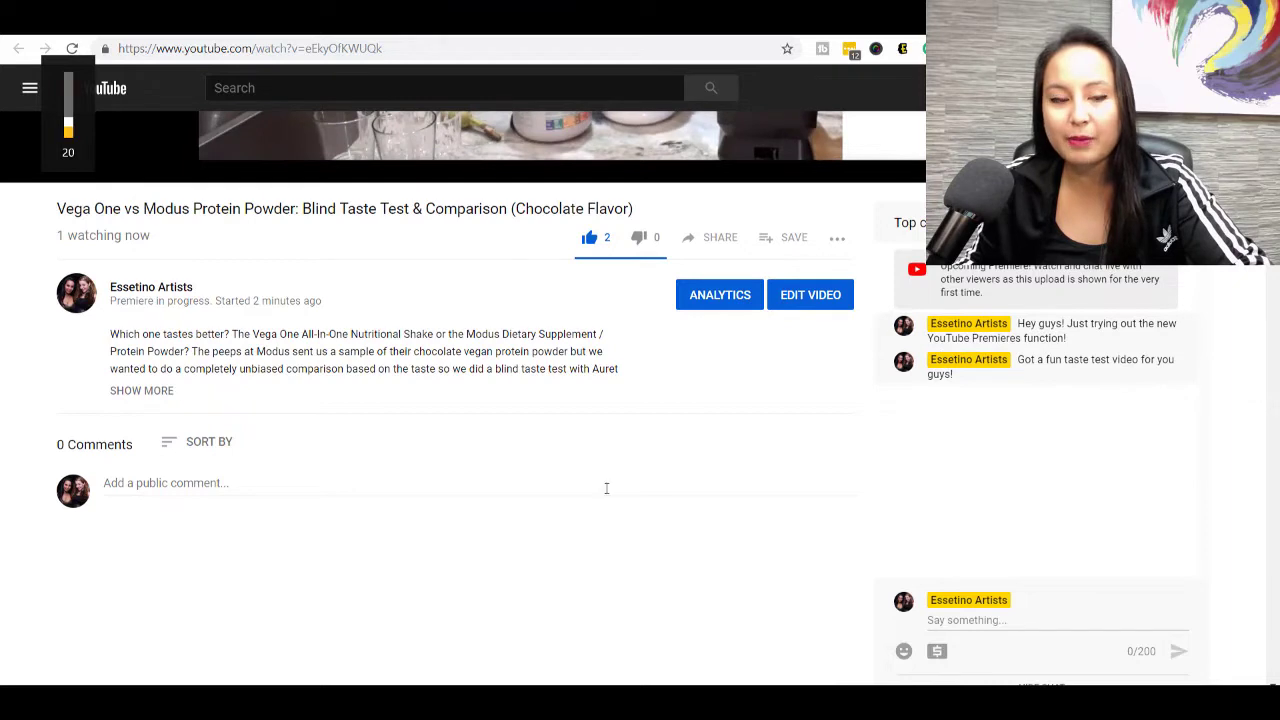
pyautogui.press('XF86AudioLowerVolume')
pyautogui.press('XF86AudioLowerVolume')
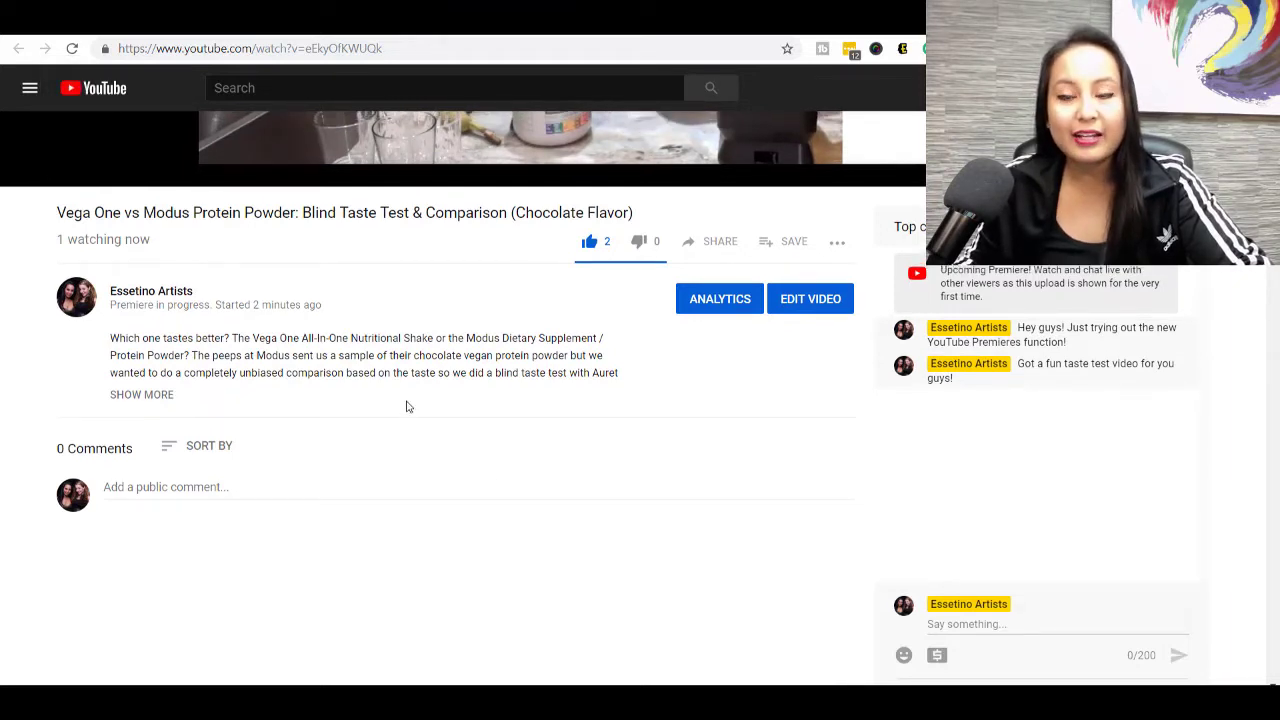
pyautogui.scroll(3, 406, 406)
pyautogui.press('XF86AudioLowerVolume')
pyautogui.press('XF86AudioLowerVolume')
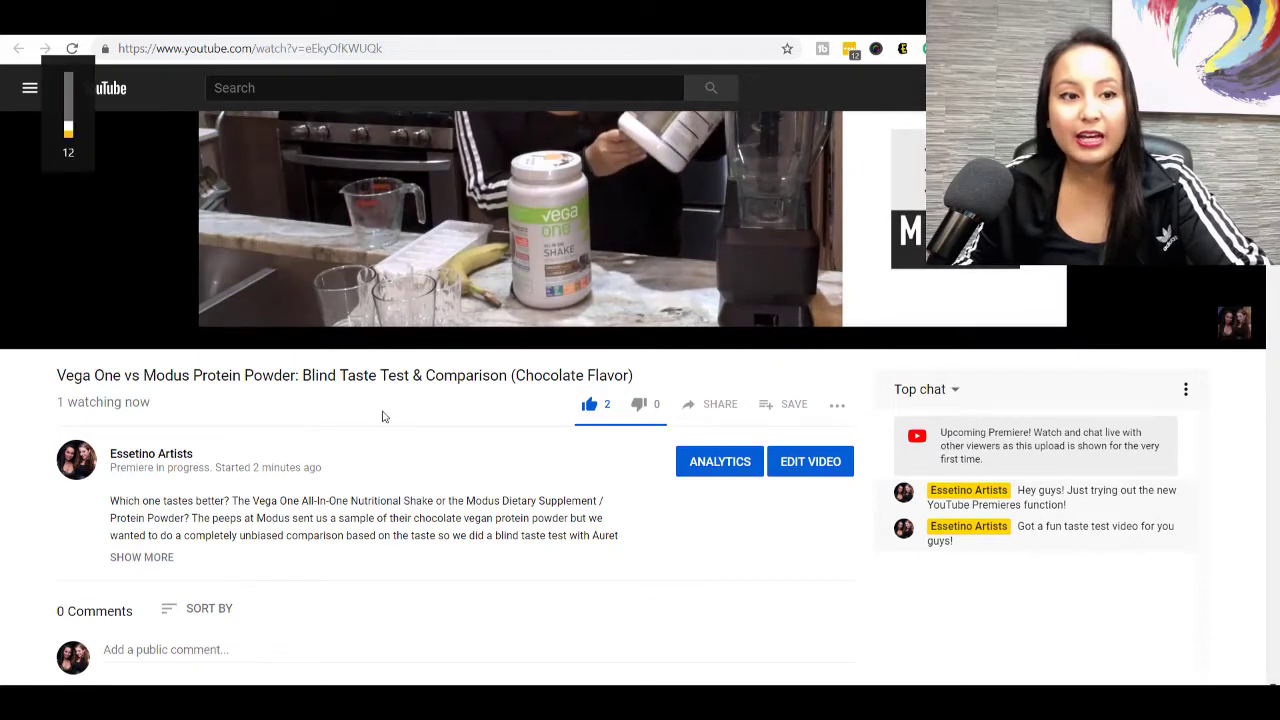
pyautogui.press('XF86AudioLowerVolume')
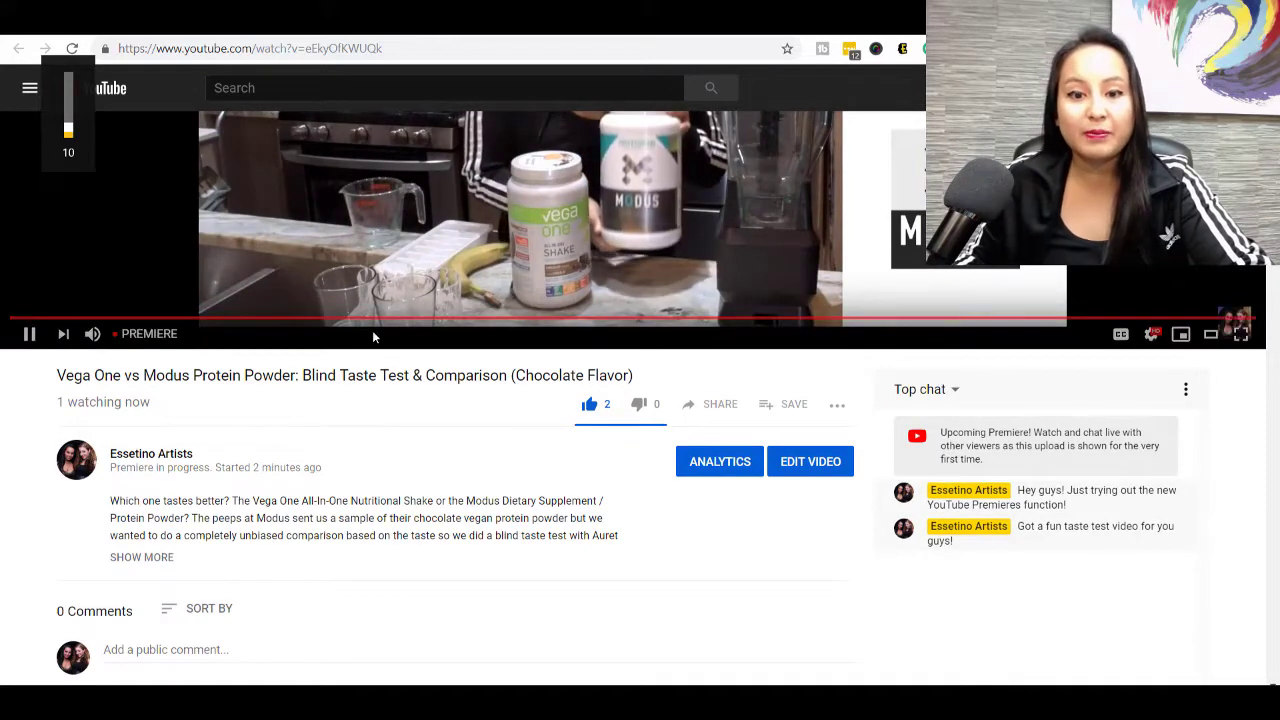
pyautogui.scroll(5, 486, 300)
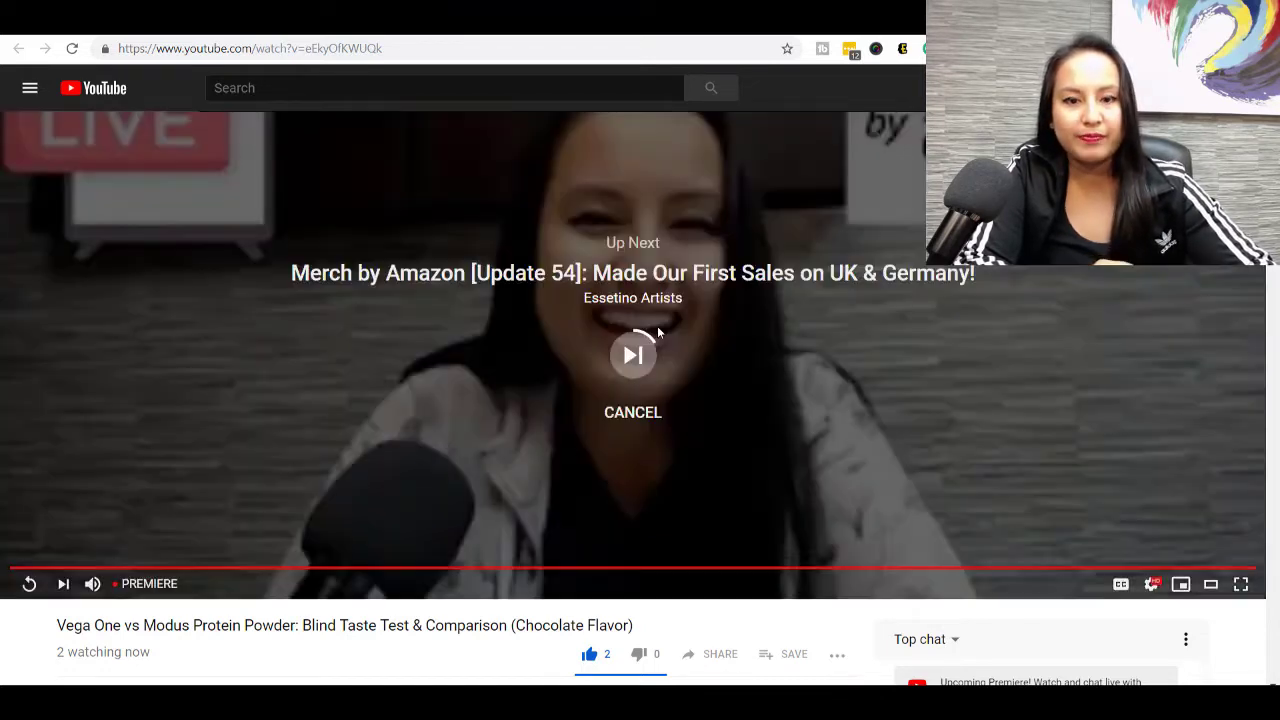
# Step: Cancel autoplay of the suggested next video and open the Video Manager from the video's edit page
pyautogui.click(630, 415)
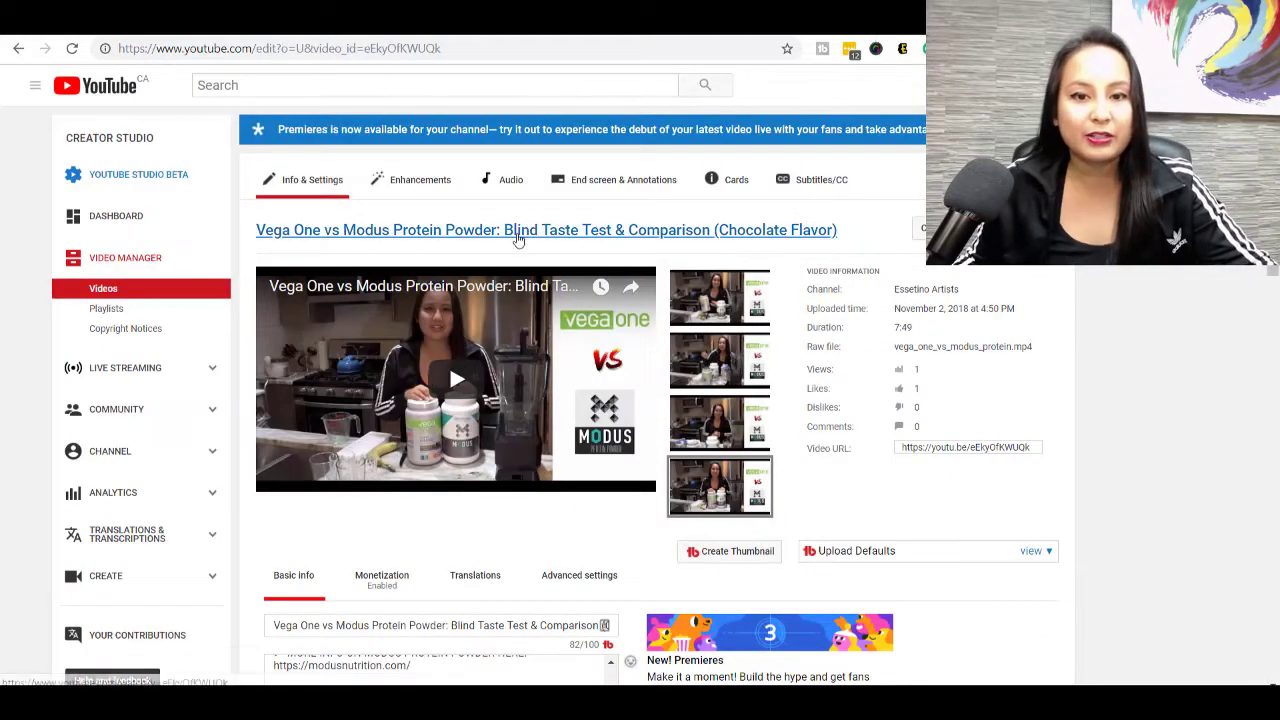
pyautogui.click(110, 264)
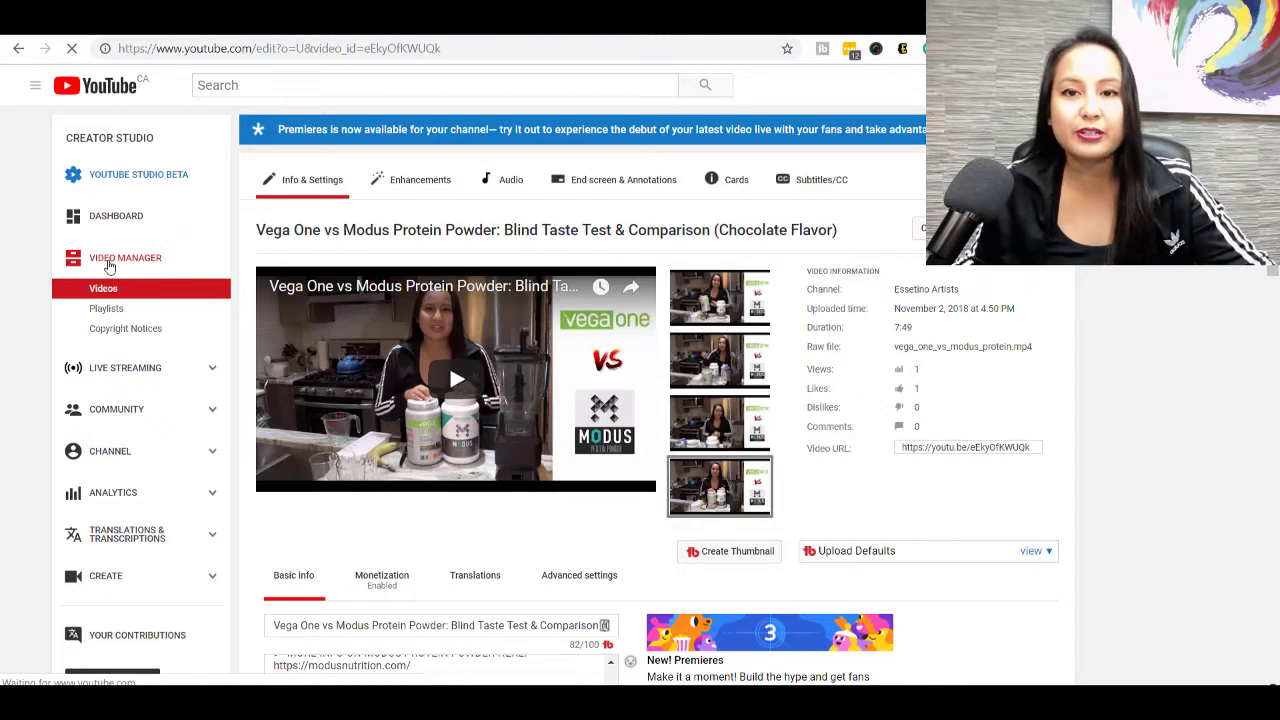